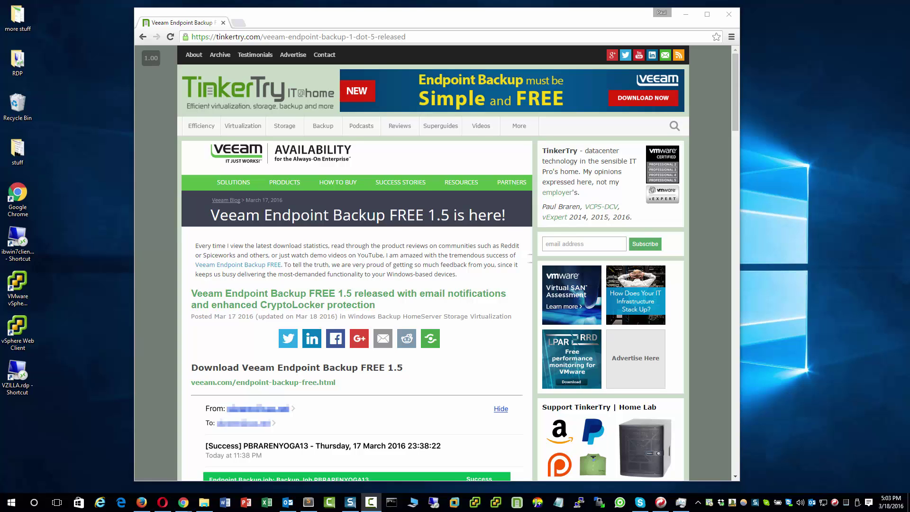
Check the installed Veeam Endpoint Backup version for available updates.
{"action": "left_click", "coordinate": [682, 502]}
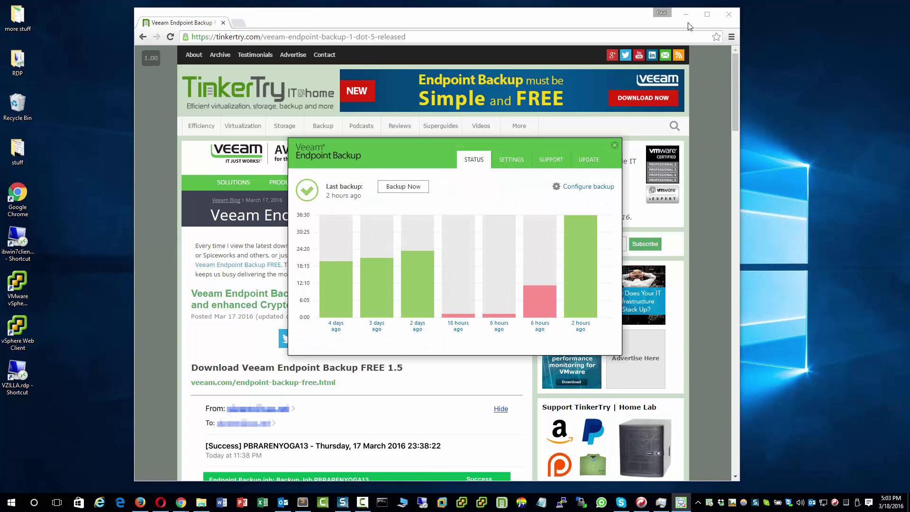
{"action": "left_click", "coordinate": [689, 17]}
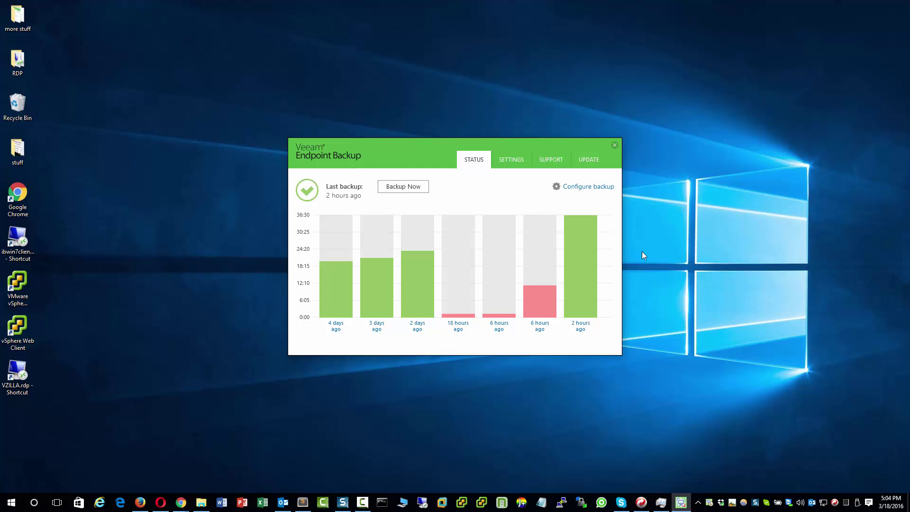
{"action": "left_click", "coordinate": [584, 161]}
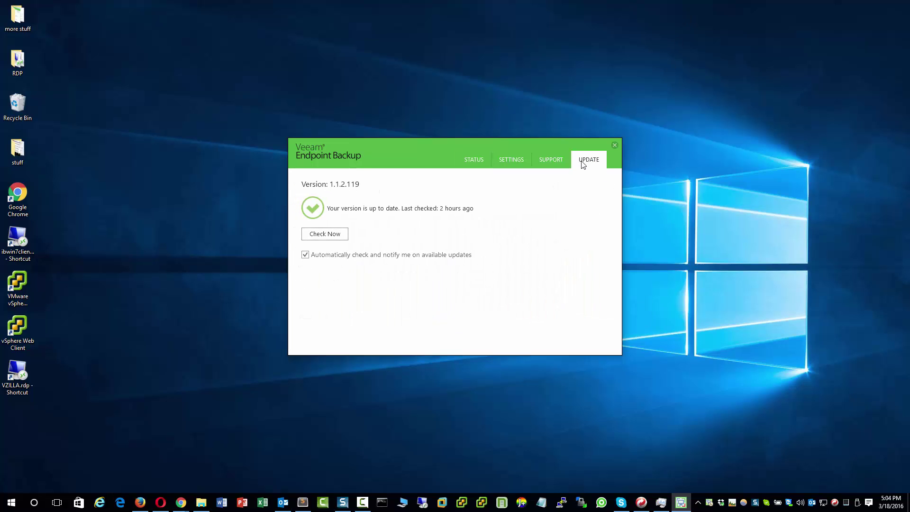
{"action": "left_click", "coordinate": [345, 236]}
Download VeeamEndpointBackup_1.5.0.306.zip from Veeam's Endpoint Backup FREE page into Downloads.
{"action": "key", "text": "alt+Tab"}
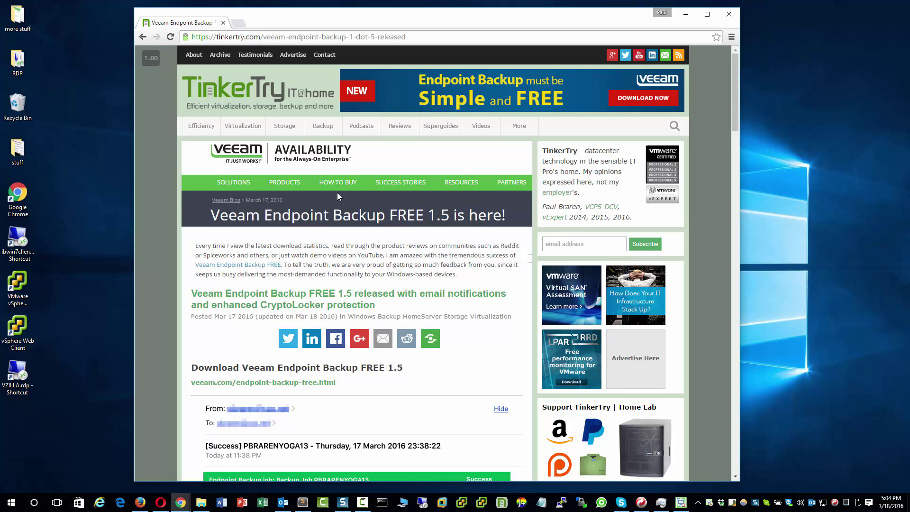
{"action": "left_click", "coordinate": [254, 383]}
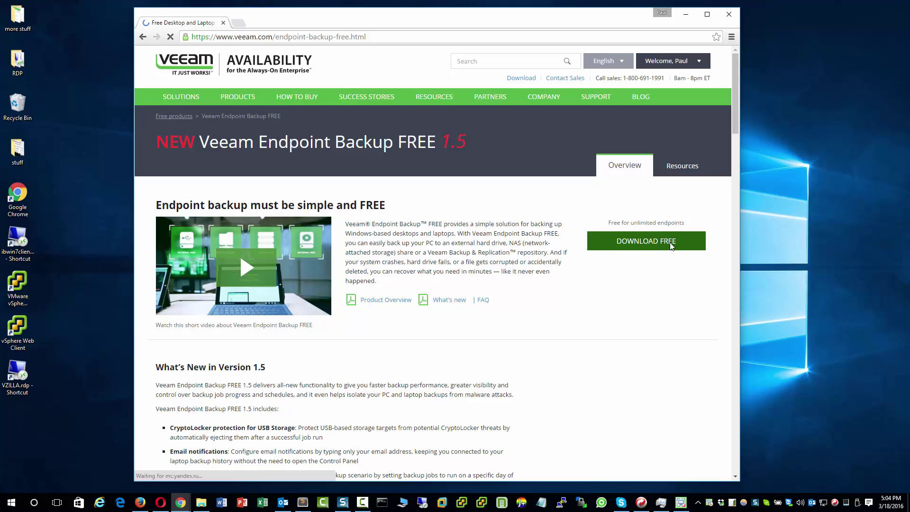
{"action": "left_click", "coordinate": [670, 245]}
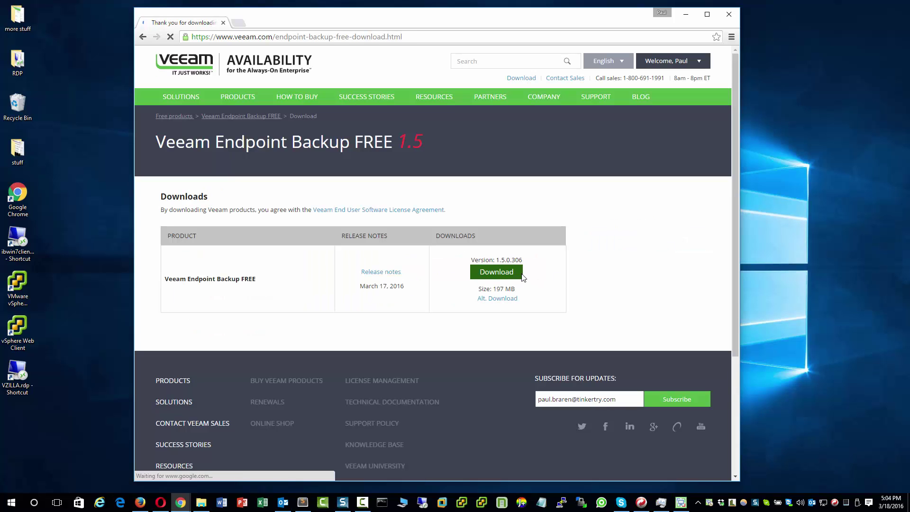
{"action": "left_click", "coordinate": [512, 279]}
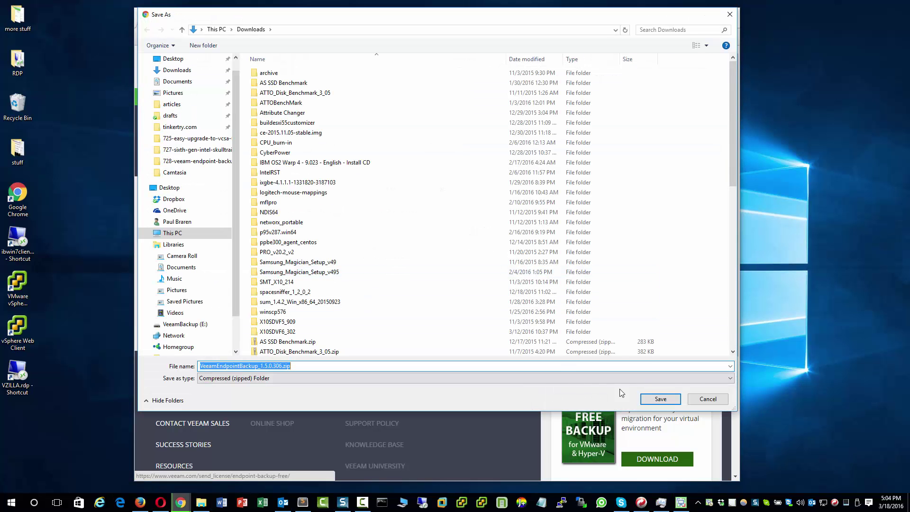
{"action": "left_click", "coordinate": [659, 400]}
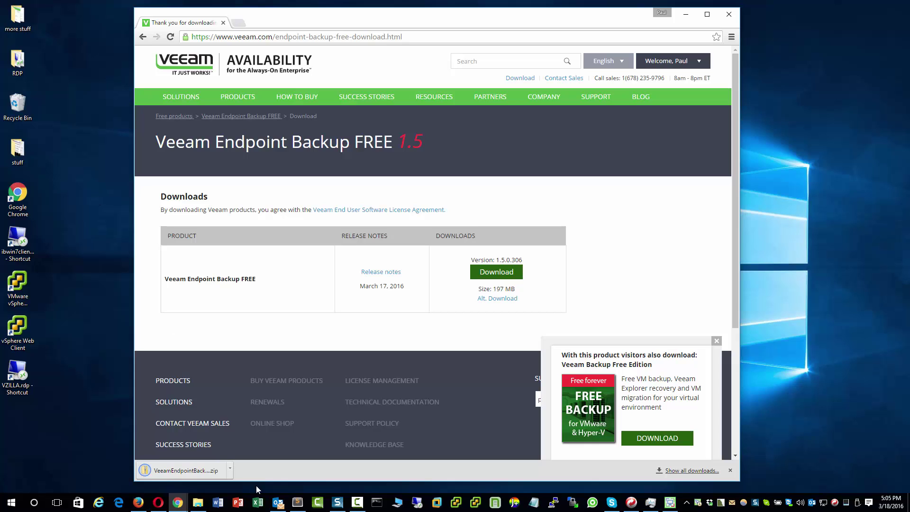
Run VeeamEndpointBackup_1.5.0.306.exe from the downloaded zip and allow the setup permission prompt.
{"action": "left_click", "coordinate": [179, 471]}
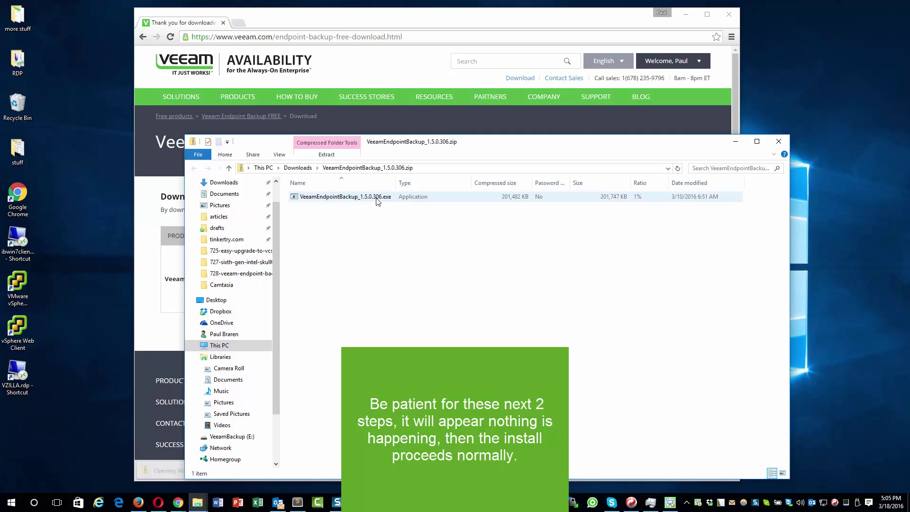
{"action": "left_click", "coordinate": [377, 199]}
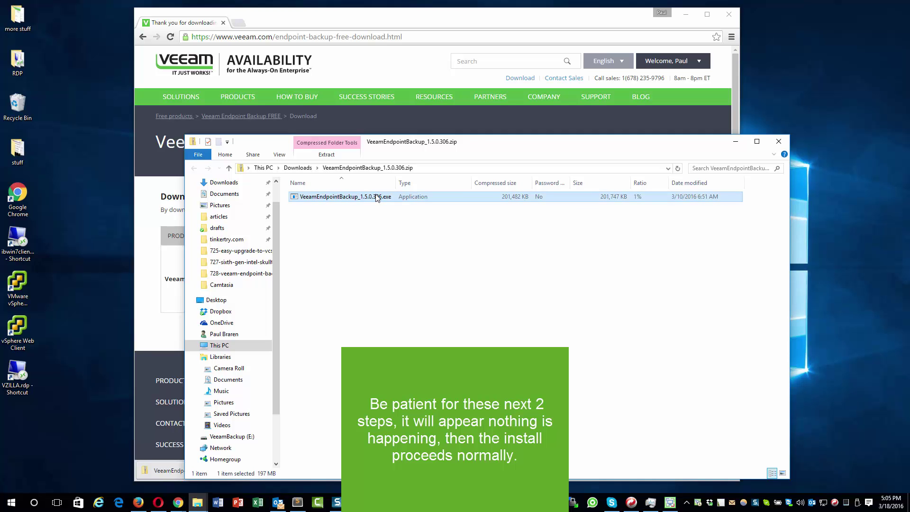
{"action": "double_click", "coordinate": [376, 198]}
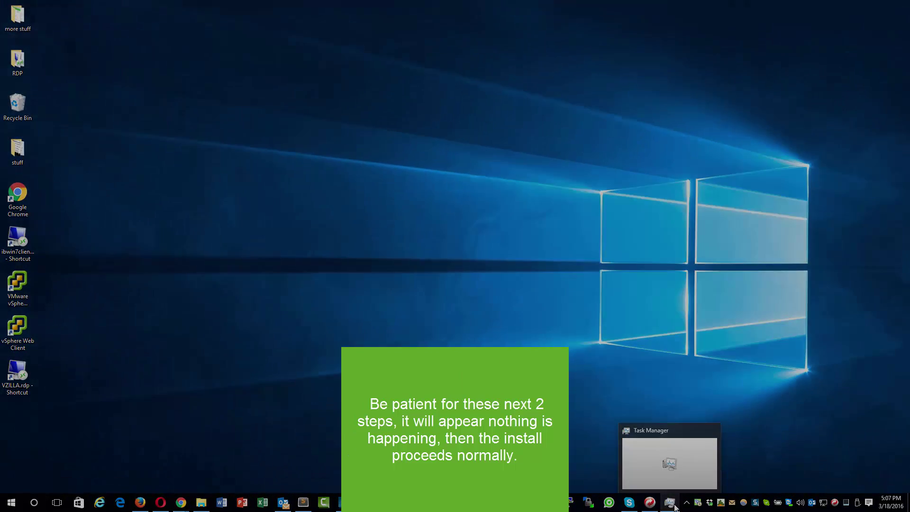
{"action": "left_click", "coordinate": [670, 503]}
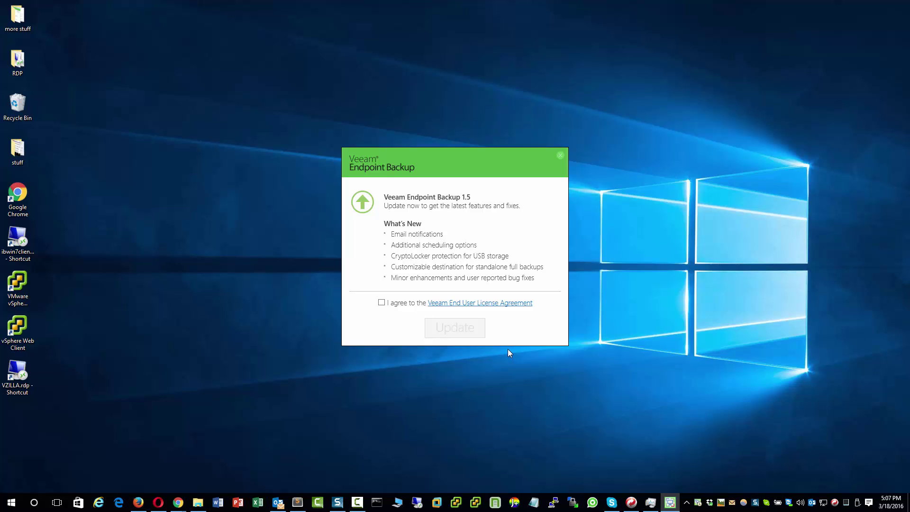
Accept the licence agreement, install the 1.5 update, and finish the installer.
{"action": "left_click", "coordinate": [381, 302]}
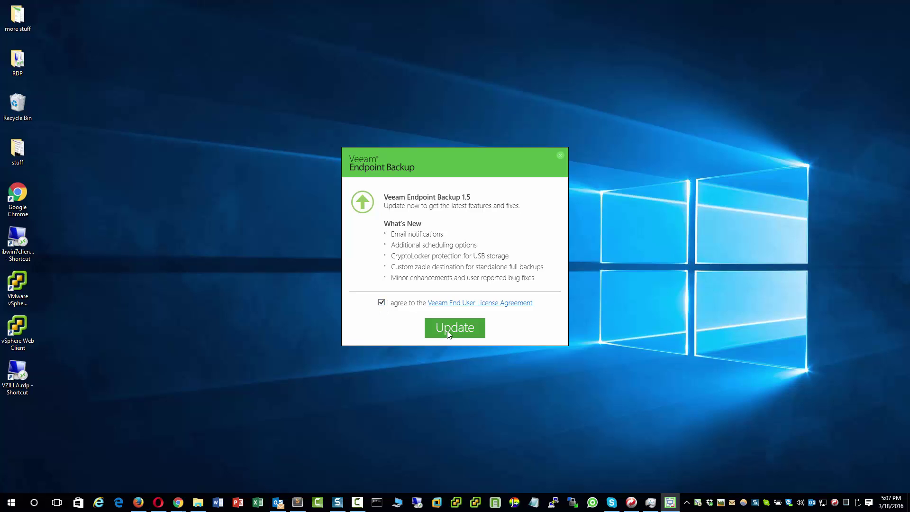
{"action": "left_click", "coordinate": [480, 337]}
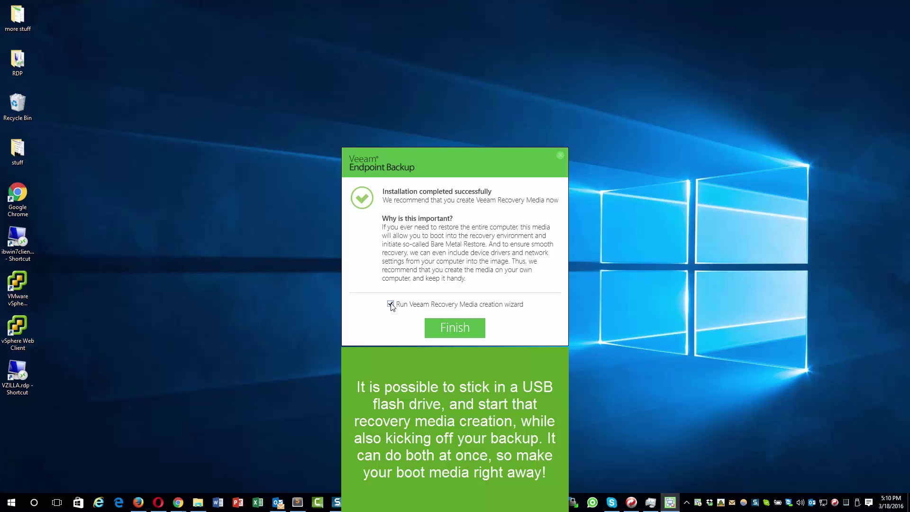
{"action": "left_click", "coordinate": [461, 328]}
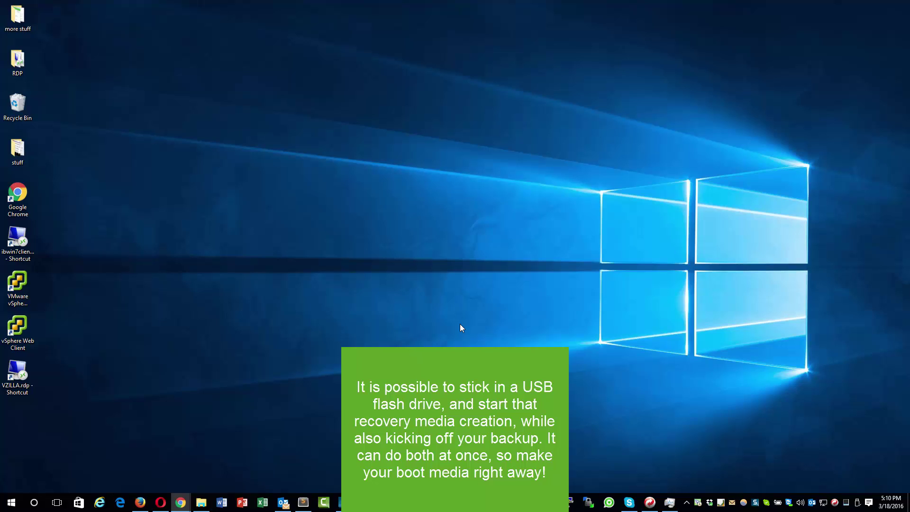
Confirm version 1.5.0.306 is current using the update check.
{"action": "left_click", "coordinate": [698, 503]}
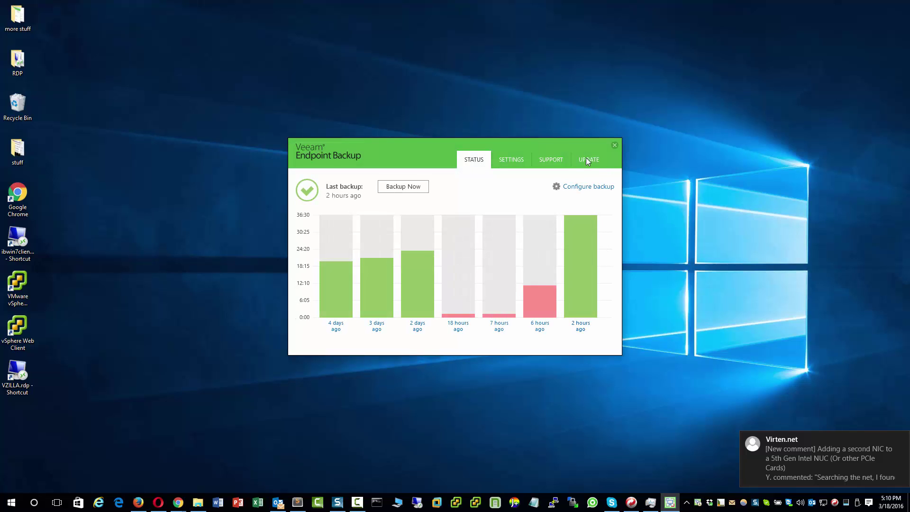
{"action": "left_click", "coordinate": [586, 157]}
{"action": "left_click", "coordinate": [327, 239]}
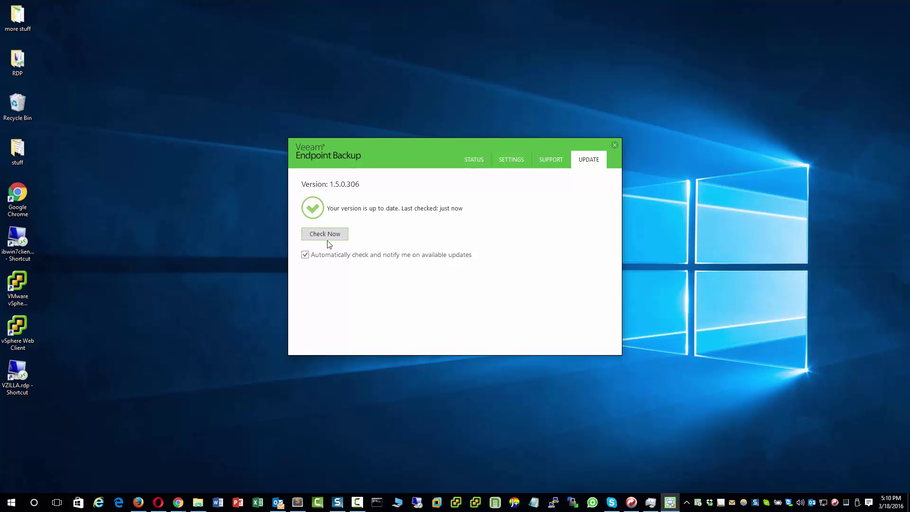
Review the restore point details of the backup from 2 hours ago, then return to the status chart.
{"action": "left_click", "coordinate": [475, 160]}
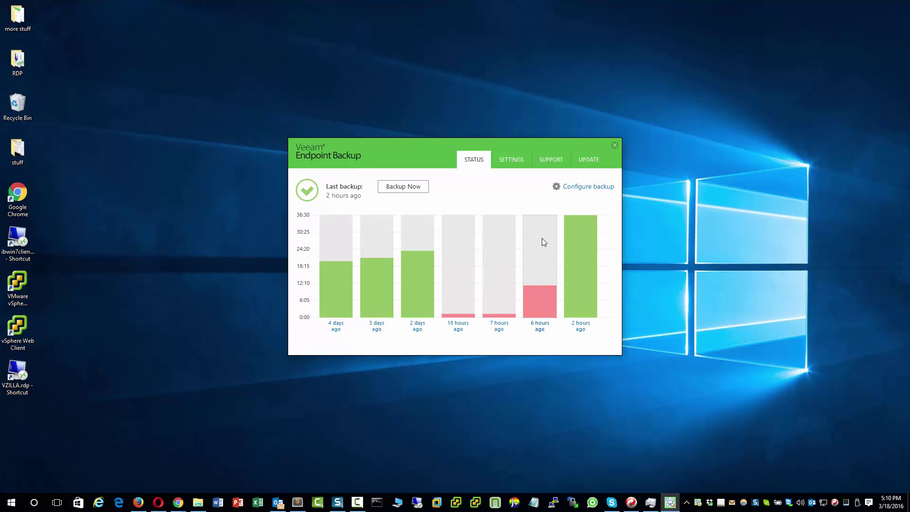
{"action": "left_click", "coordinate": [581, 251]}
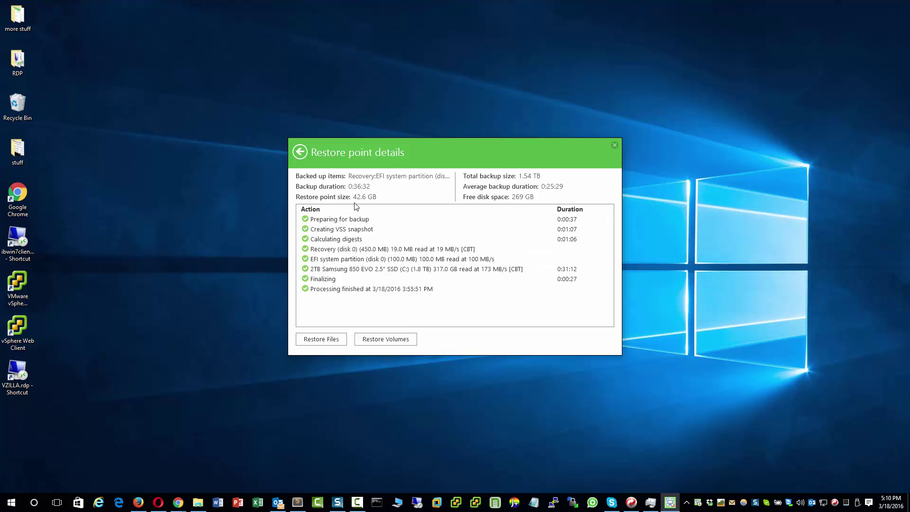
{"action": "left_click", "coordinate": [303, 159]}
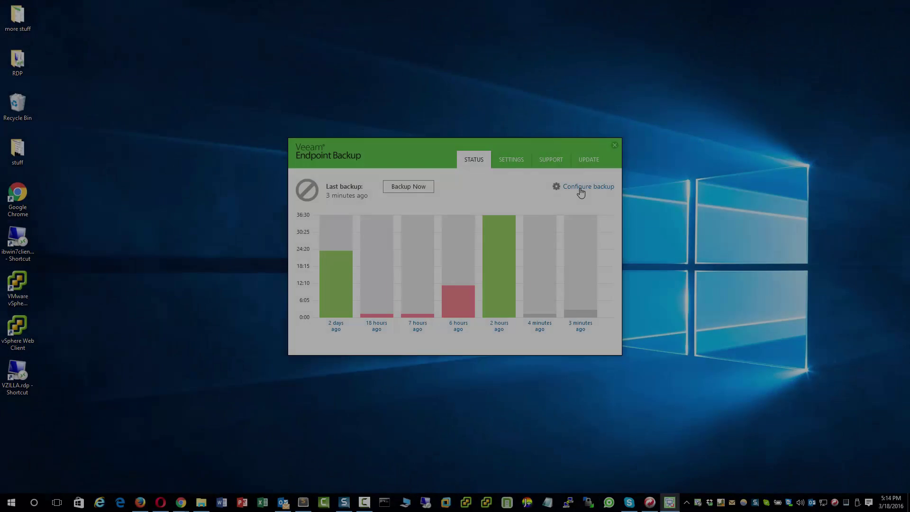
Save the entire-computer backup job to E:\VeeamBackup\ with 60 restore points, daily at 12:30 AM.
{"action": "left_click", "coordinate": [581, 190]}
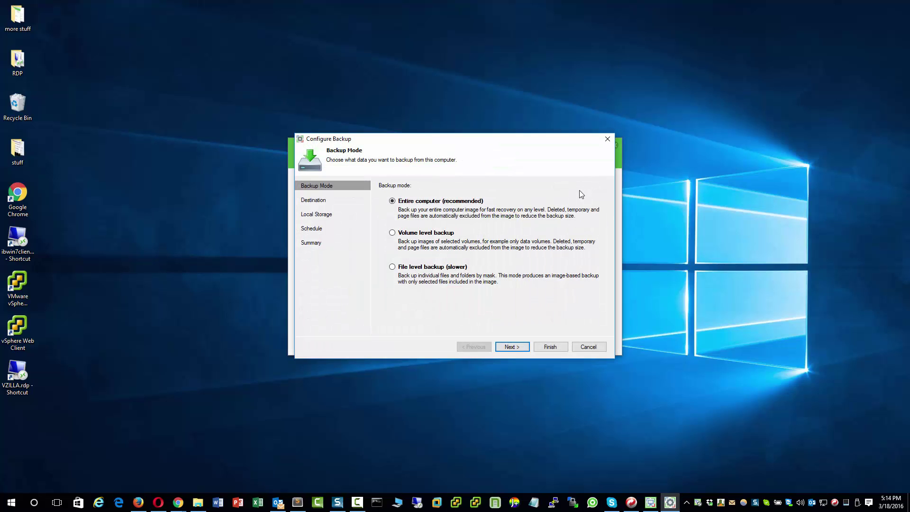
{"action": "left_click", "coordinate": [520, 349]}
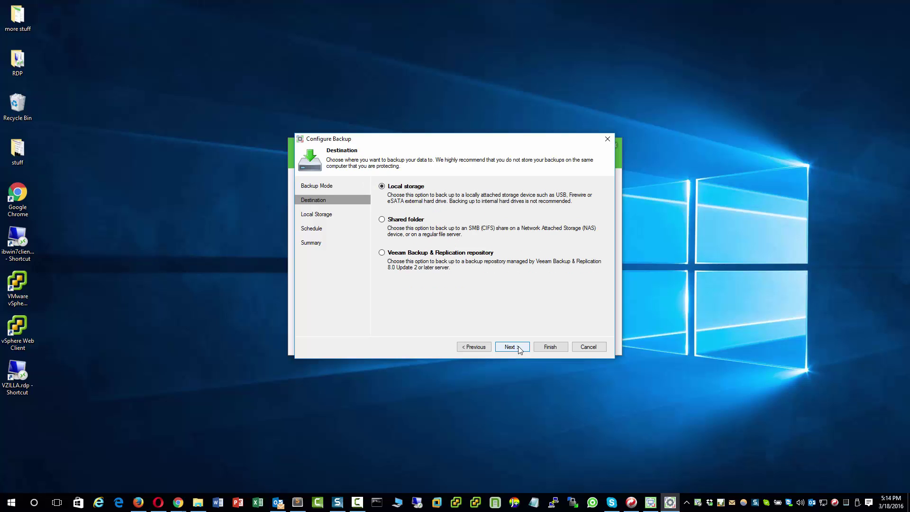
{"action": "left_click", "coordinate": [519, 349]}
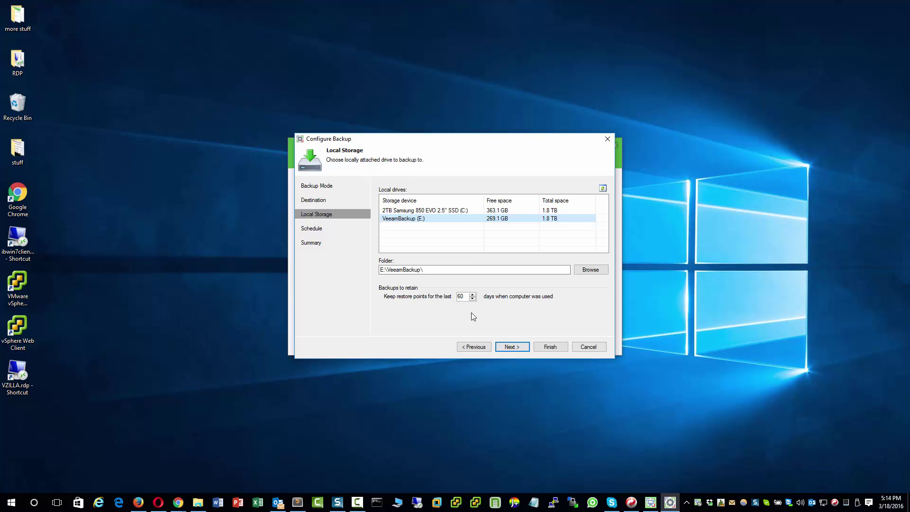
{"action": "left_click", "coordinate": [515, 348]}
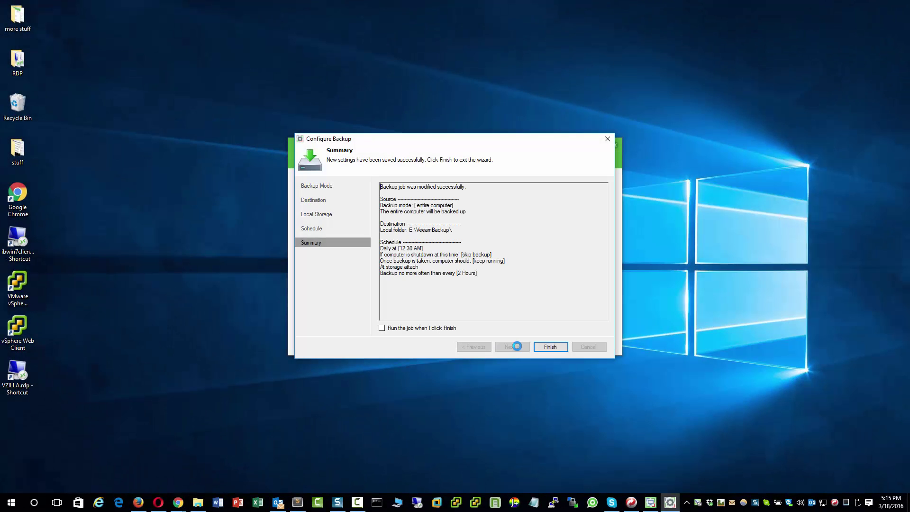
{"action": "left_click", "coordinate": [549, 347]}
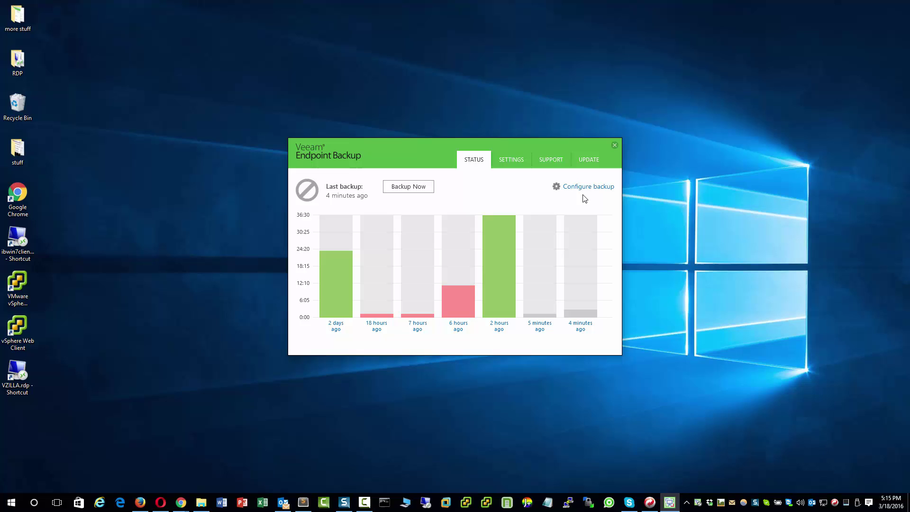
Turn on email notifications and enter the notification e-mail address and account password.
{"action": "left_click", "coordinate": [510, 160]}
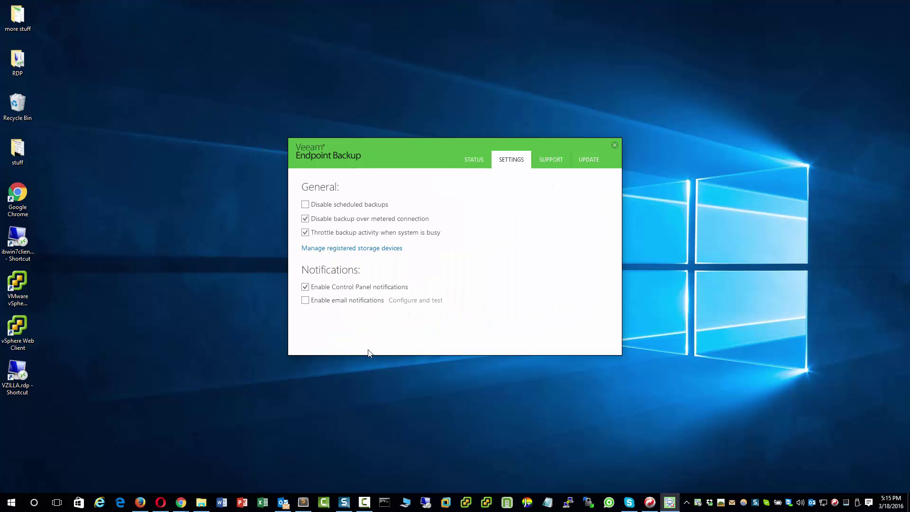
{"action": "left_click", "coordinate": [305, 301]}
{"action": "left_click", "coordinate": [403, 302]}
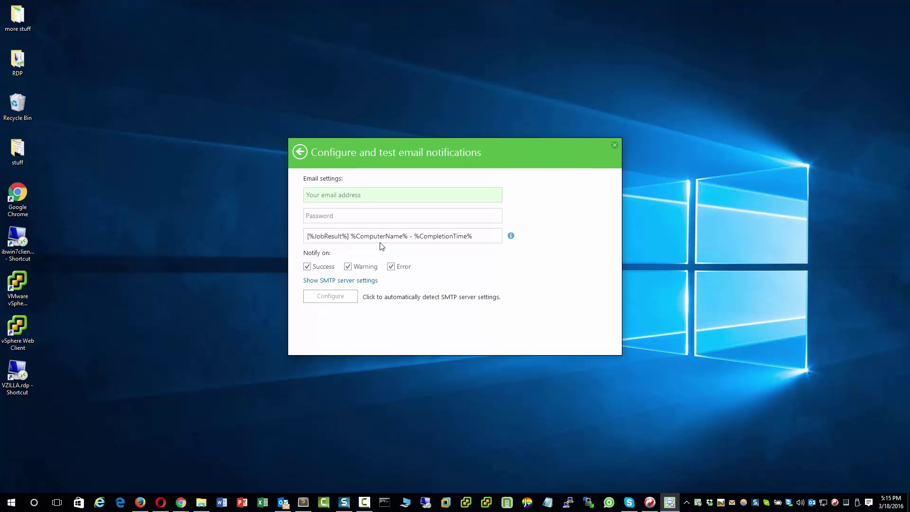
{"action": "left_click", "coordinate": [359, 193]}
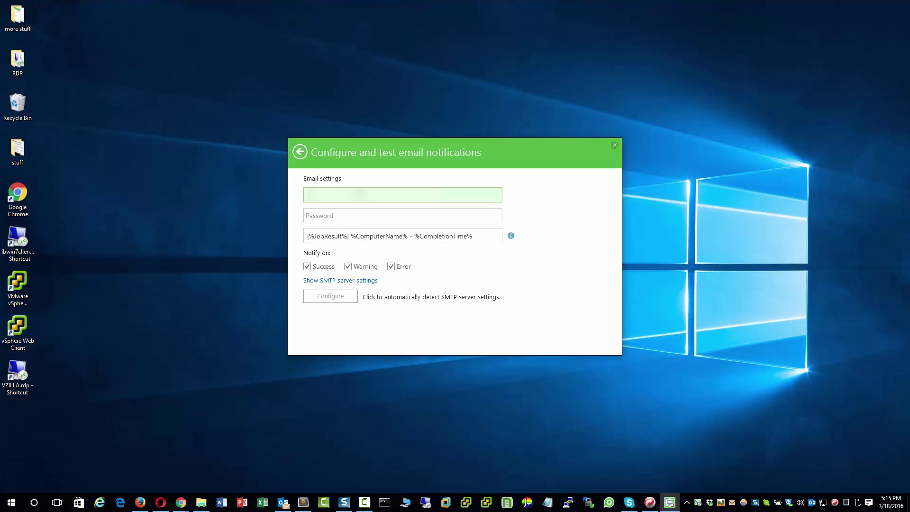
{"action": "key", "text": "ctrl+v"}
{"action": "type", "text": "admin"}
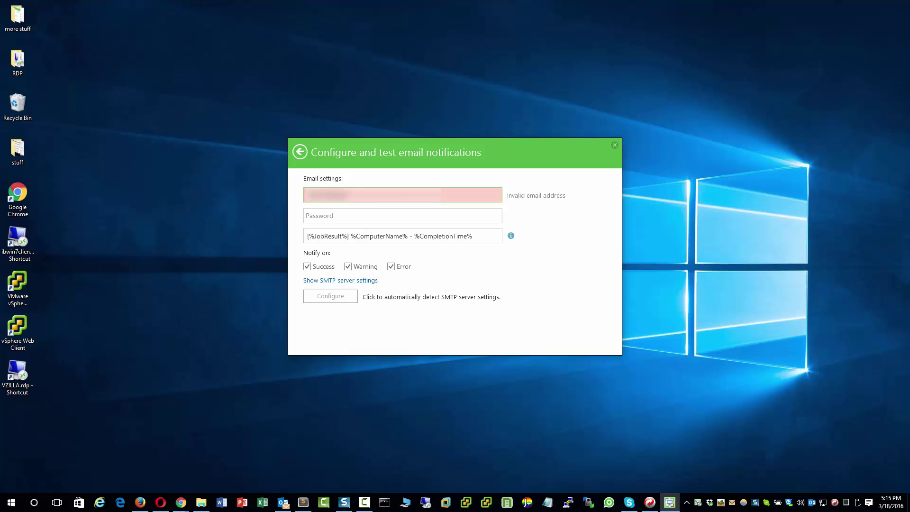
{"action": "type", "text": ".com"}
{"action": "left_click", "coordinate": [331, 216]}
{"action": "type", "text": "••••••••"}
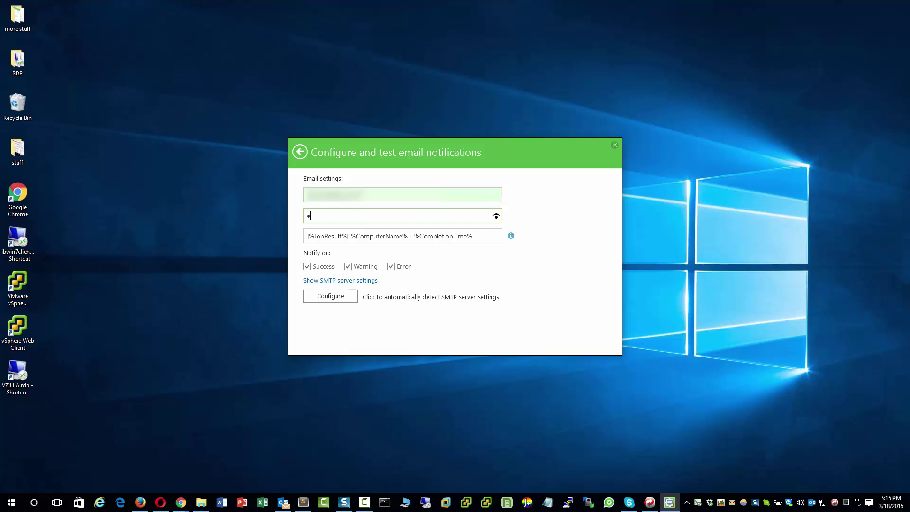
{"action": "key", "text": "BackSpace"}
{"action": "key", "text": "BackSpace"}
{"action": "key", "text": "BackSpace"}
{"action": "key", "text": "BackSpace"}
{"action": "key", "text": "BackSpace"}
{"action": "key", "text": "BackSpace"}
{"action": "key", "text": "BackSpace"}
{"action": "key", "text": "BackSpace"}
{"action": "type", "text": "••••••••"}
Set SMTP server smtp.cox.net on port 25 with the SMTP user name, and send a test message.
{"action": "left_click", "coordinate": [346, 281]}
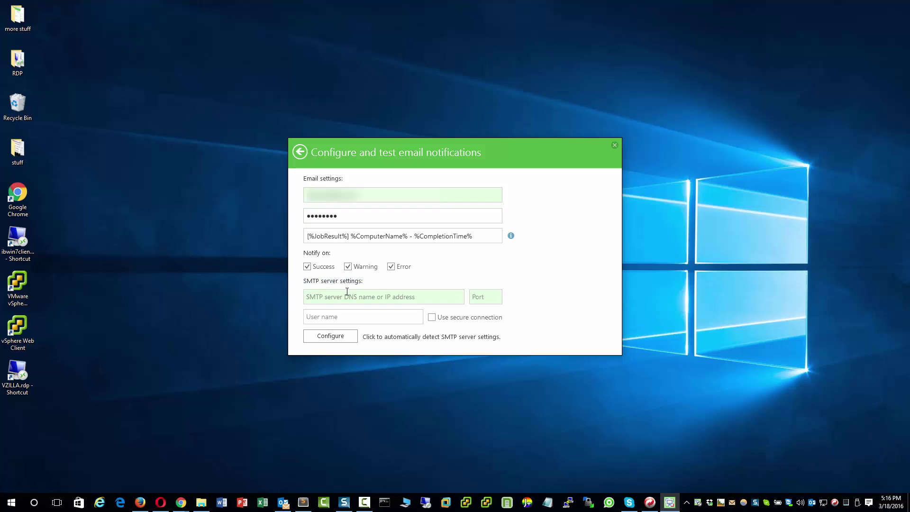
{"action": "left_click", "coordinate": [348, 298]}
{"action": "type", "text": "smtp"}
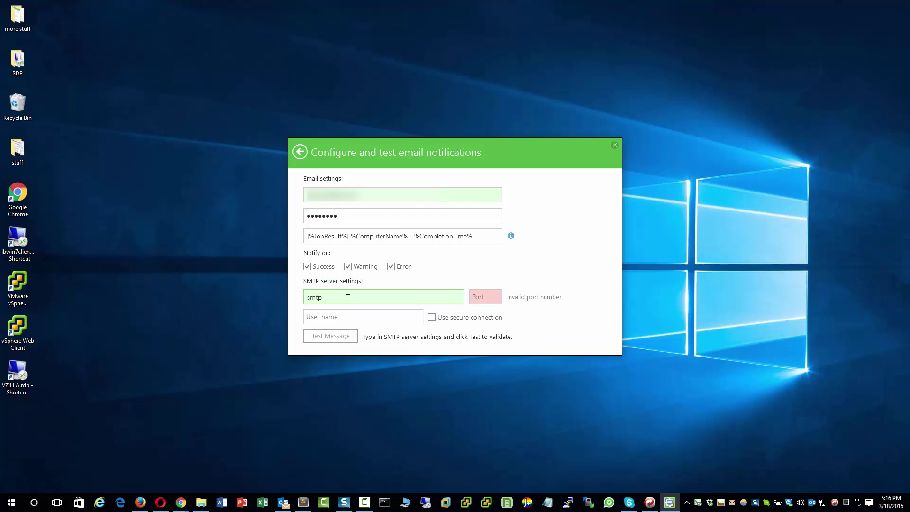
{"action": "type", "text": ".cox.net"}
{"action": "key", "text": "Tab"}
{"action": "type", "text": "username"}
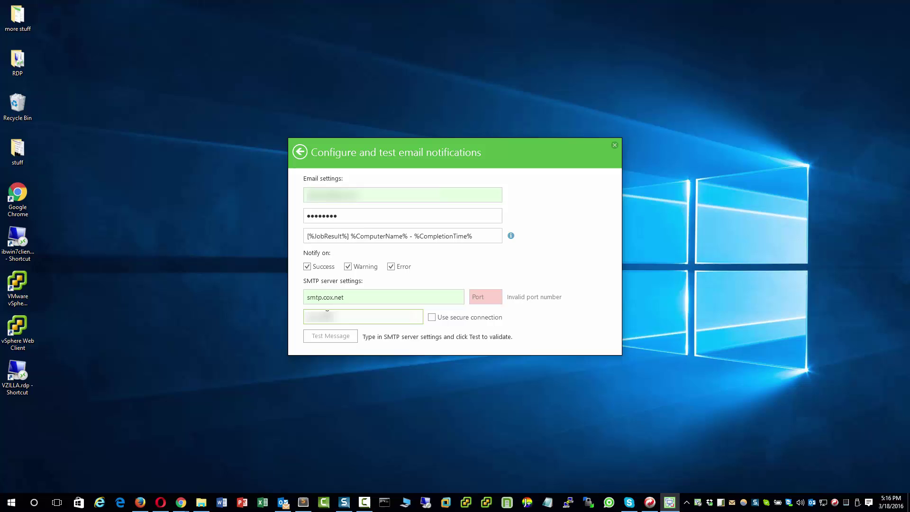
{"action": "type", "text": "@cox.net"}
{"action": "left_click", "coordinate": [480, 296]}
{"action": "type", "text": "25"}
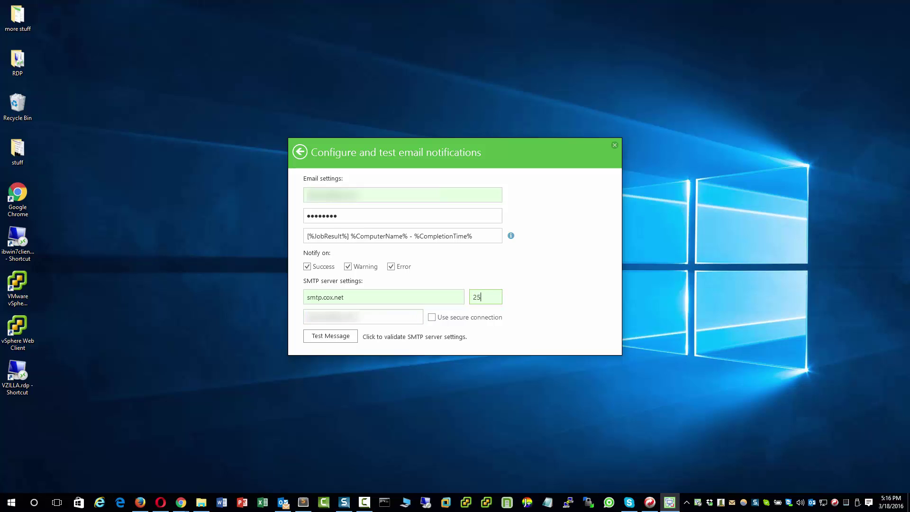
{"action": "left_click", "coordinate": [345, 337]}
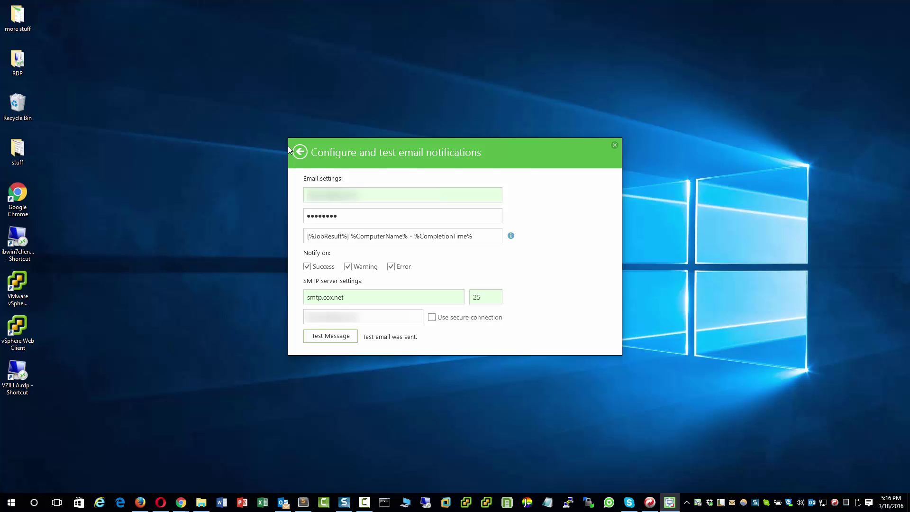
{"action": "left_click", "coordinate": [298, 152]}
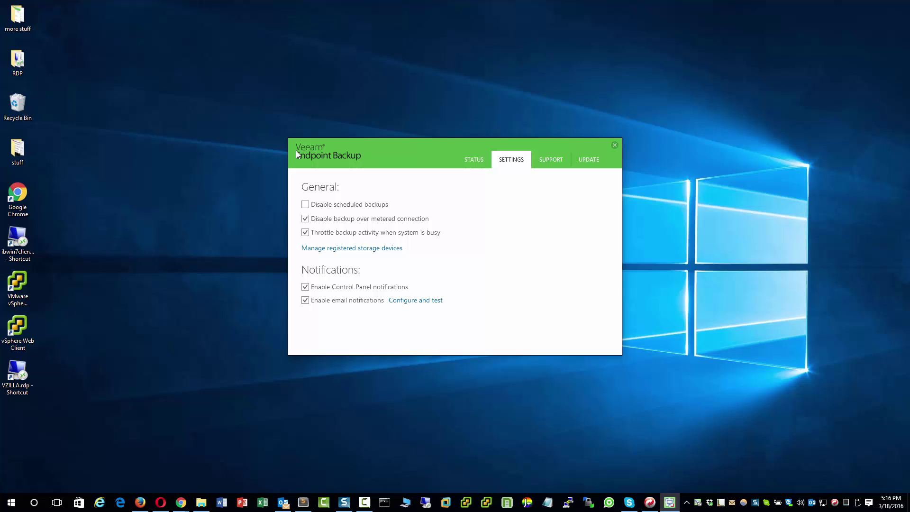
Place the Veeam status window beside This PC while a backup starts on VeeamBackup (E:).
{"action": "left_click", "coordinate": [475, 159]}
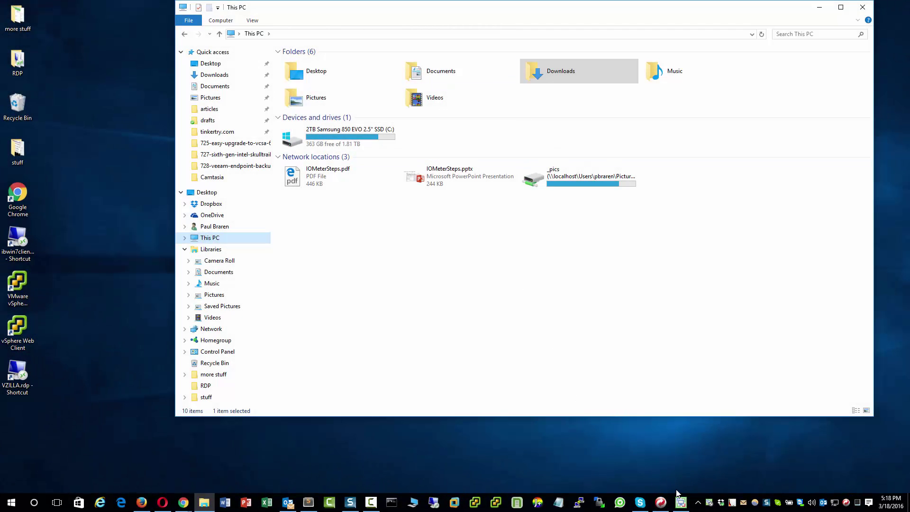
{"action": "left_click", "coordinate": [684, 506]}
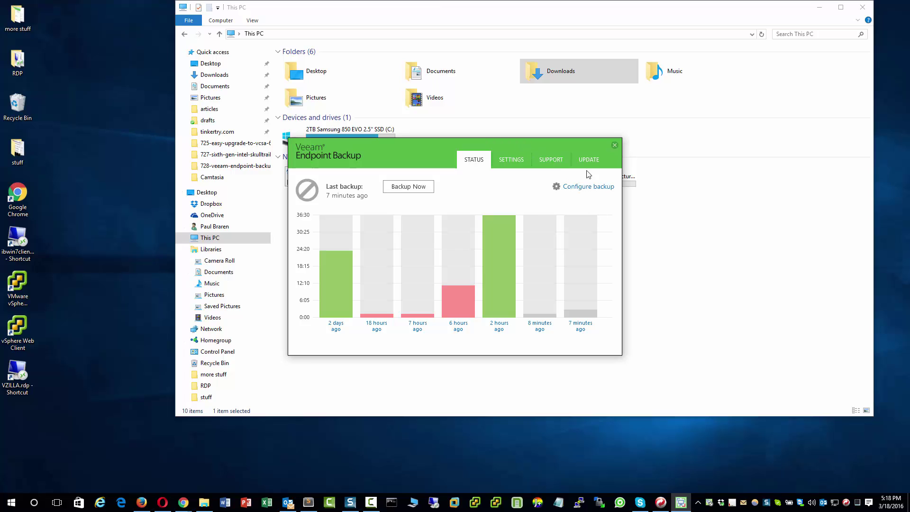
{"action": "left_click_drag", "start_coordinate": [552, 141], "coordinate": [601, 219]}
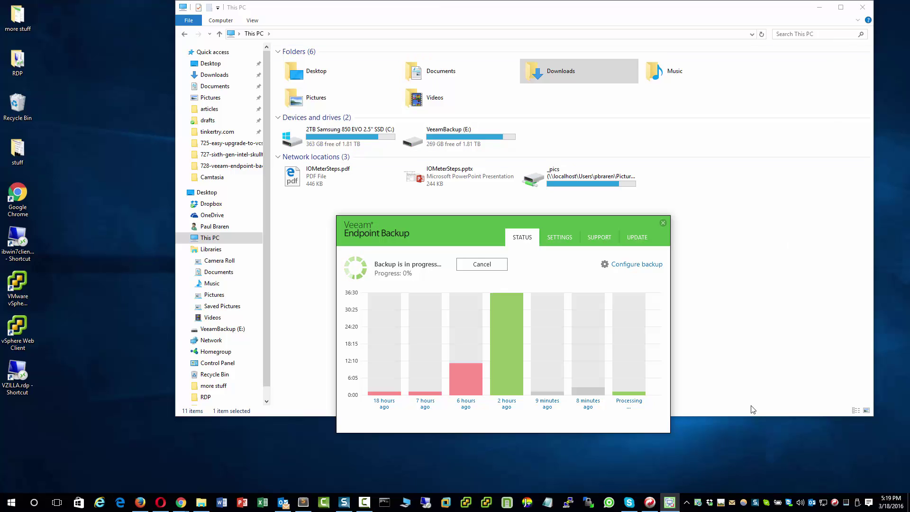
{"action": "left_click", "coordinate": [281, 52]}
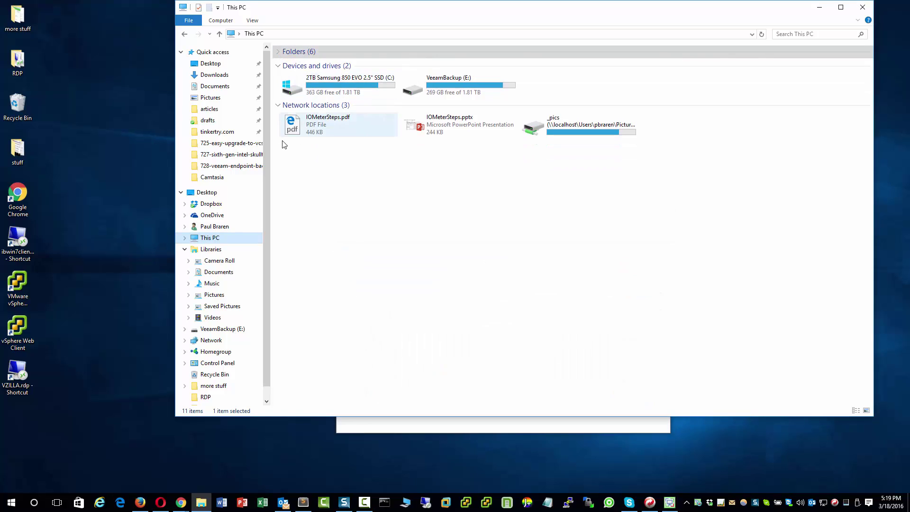
Collapse Network locations in This PC and open the latest backup's details once the drive ejects.
{"action": "left_click", "coordinate": [278, 105]}
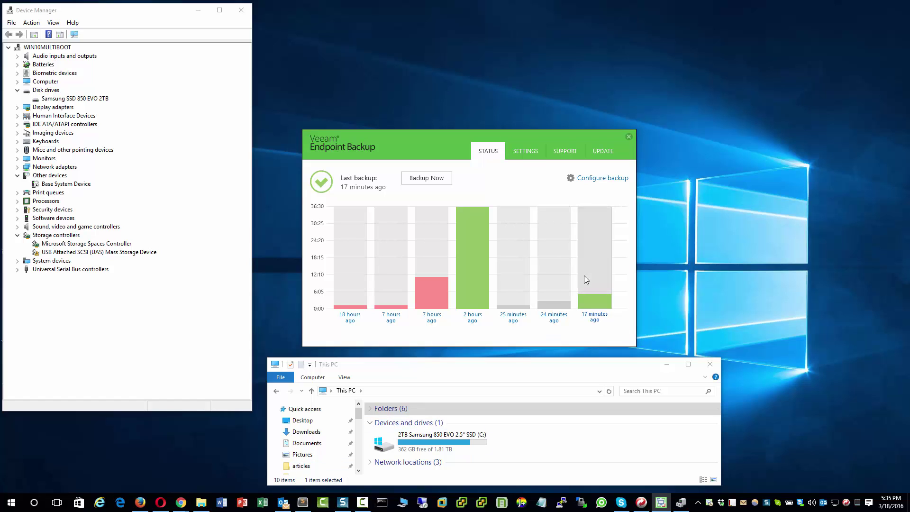
{"action": "left_click", "coordinate": [584, 276]}
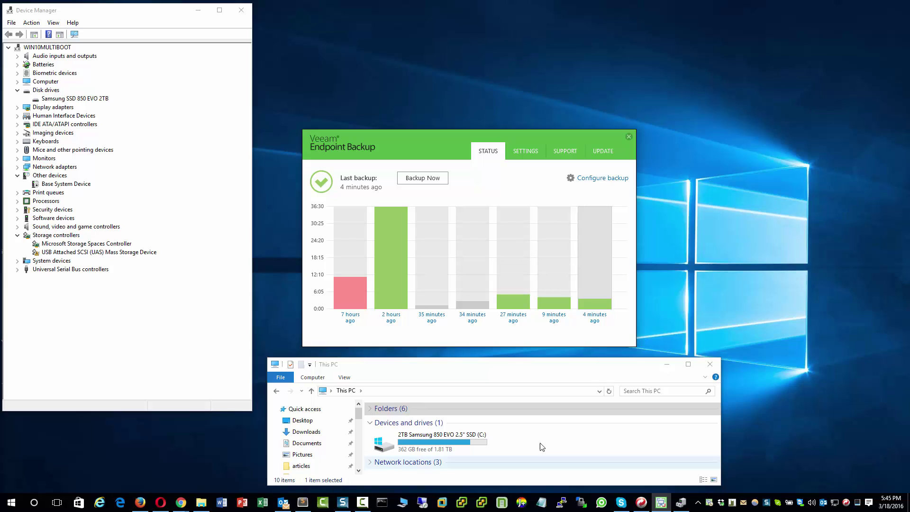
Open the latest backup's restore point details to confirm success and the email notification.
{"action": "left_click", "coordinate": [592, 295]}
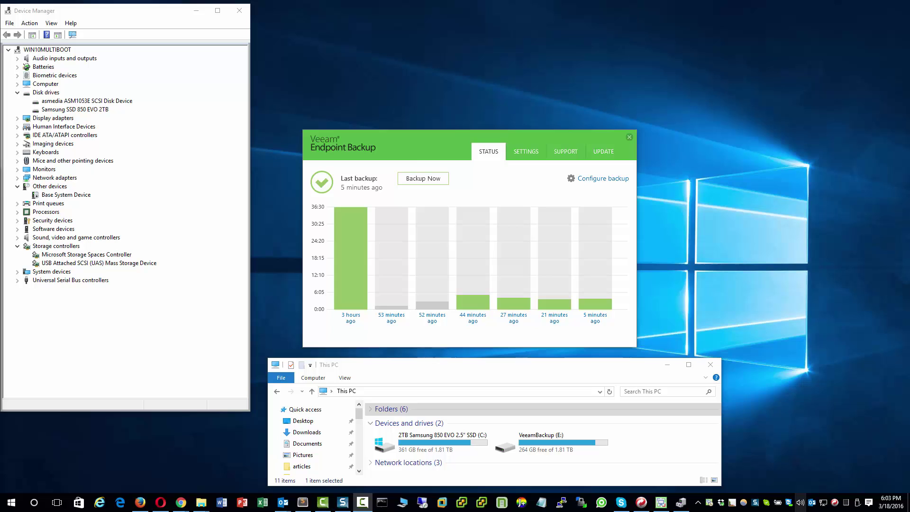
Open the 5-minutes-ago backup's details, then go back to the status chart.
{"action": "left_click", "coordinate": [590, 242]}
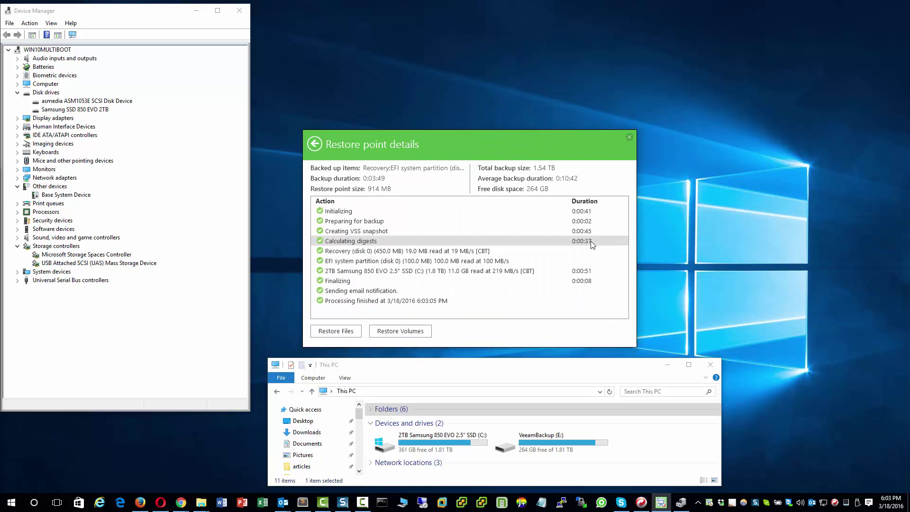
{"action": "left_click", "coordinate": [314, 143]}
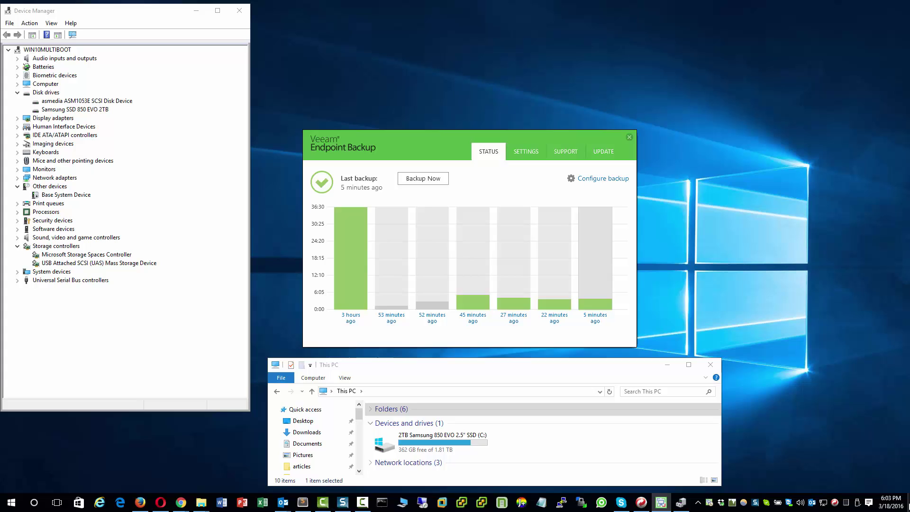
Peek at the desktop to check that the backup from 4 minutes ago succeeded and the USB drive has ejected.
{"action": "mouse_move", "coordinate": [908, 505]}
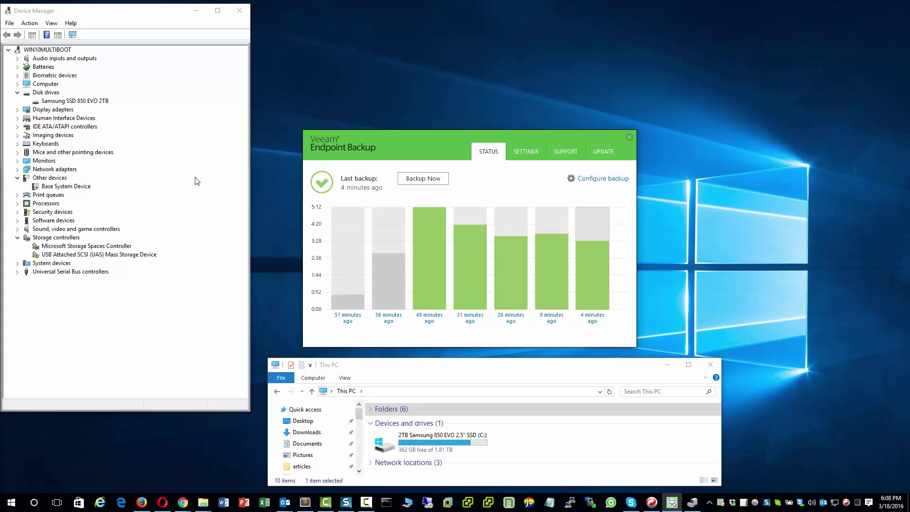
{"action": "right_click", "coordinate": [11, 501]}
{"action": "left_click", "coordinate": [28, 336]}
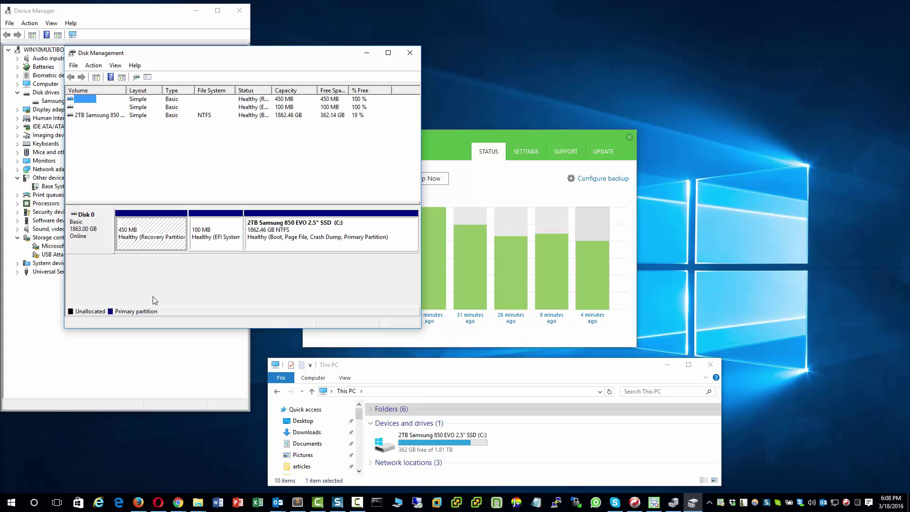
{"action": "left_click", "coordinate": [410, 51]}
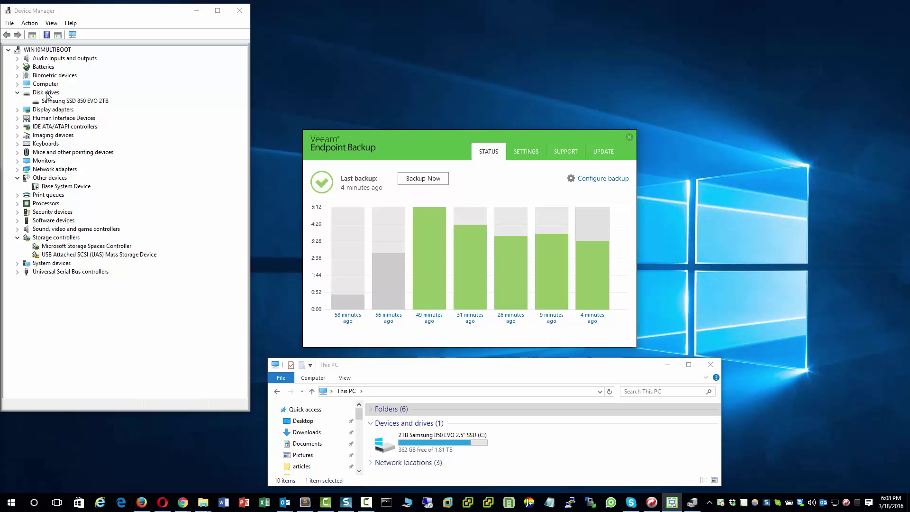
{"action": "left_click", "coordinate": [51, 23]}
{"action": "mouse_move", "coordinate": [24, 23]}
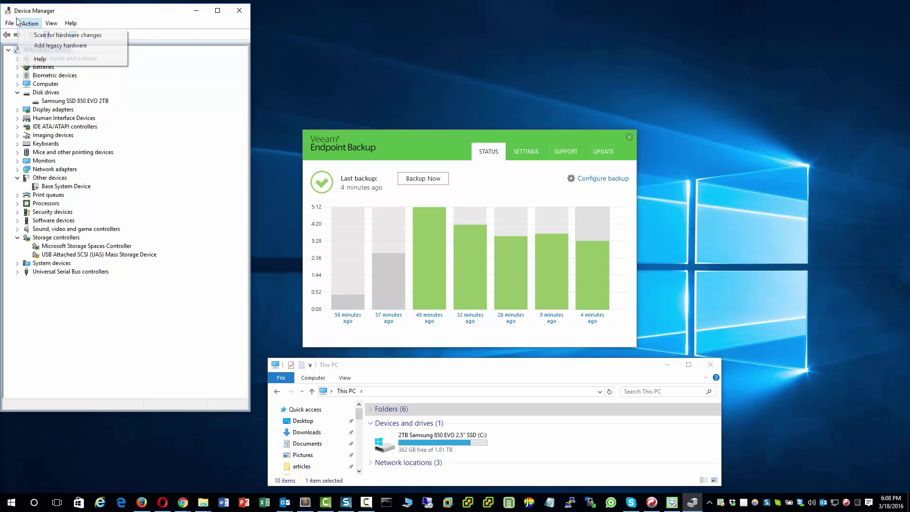
{"action": "left_click", "coordinate": [46, 34]}
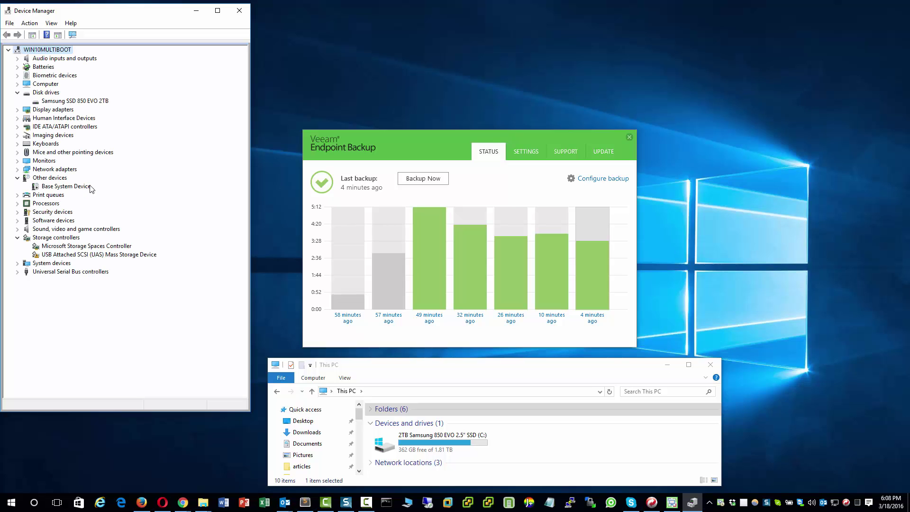
{"action": "right_click", "coordinate": [17, 500]}
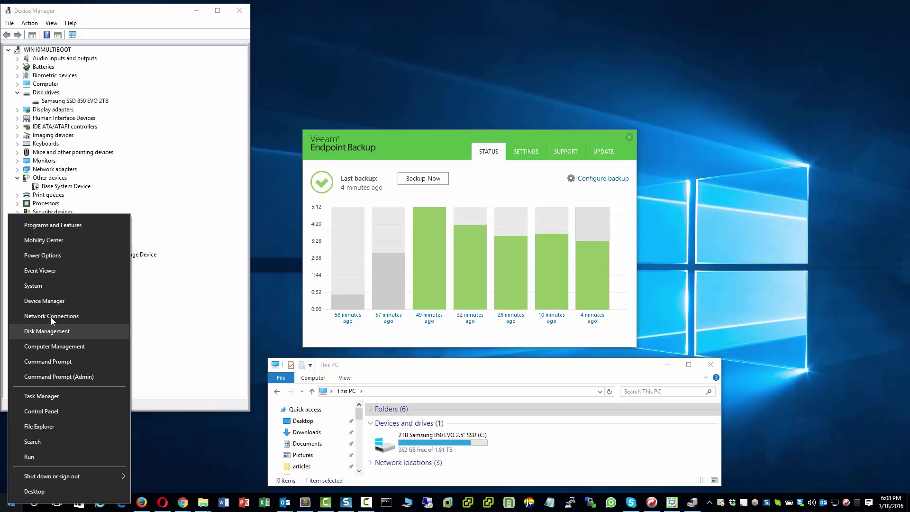
{"action": "left_click", "coordinate": [46, 333]}
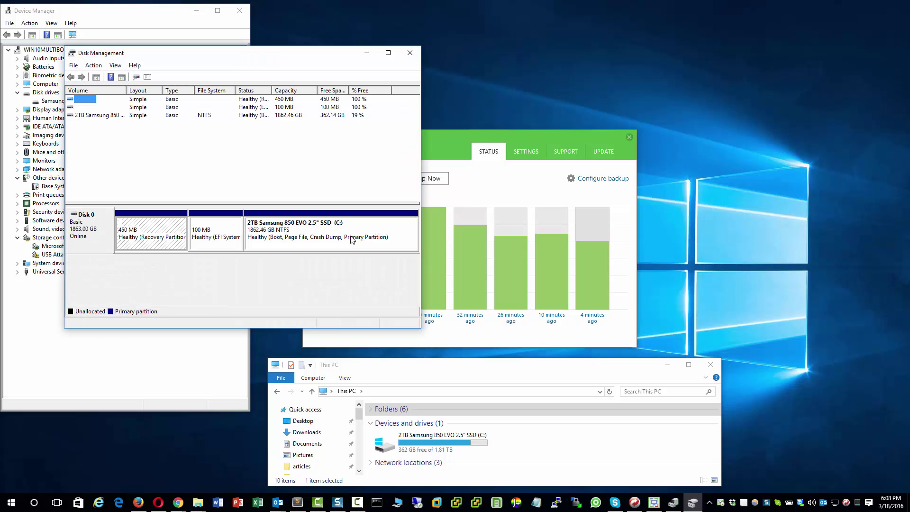
{"action": "left_click", "coordinate": [93, 65]}
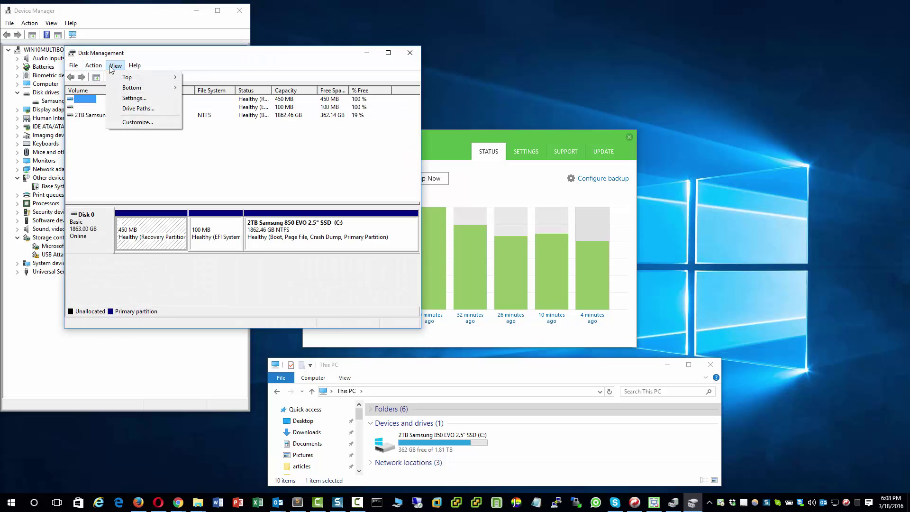
{"action": "left_click", "coordinate": [100, 85]}
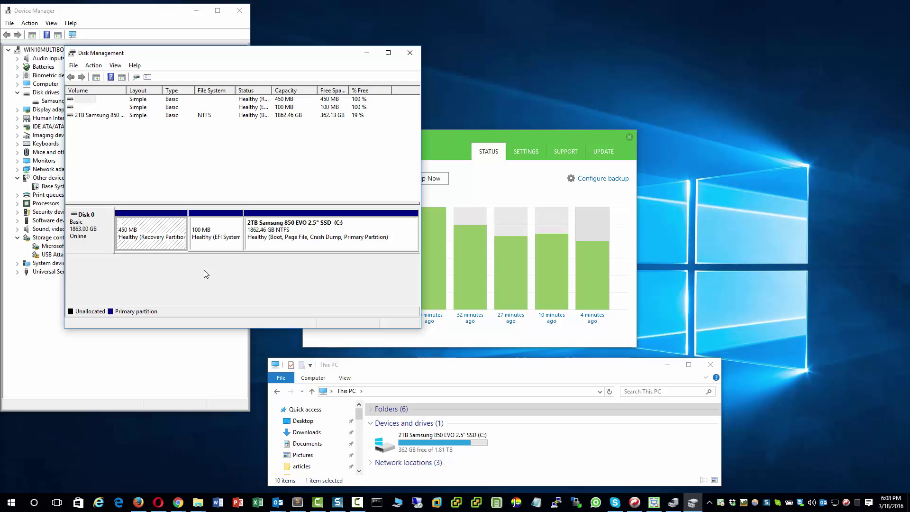
{"action": "left_click", "coordinate": [410, 53]}
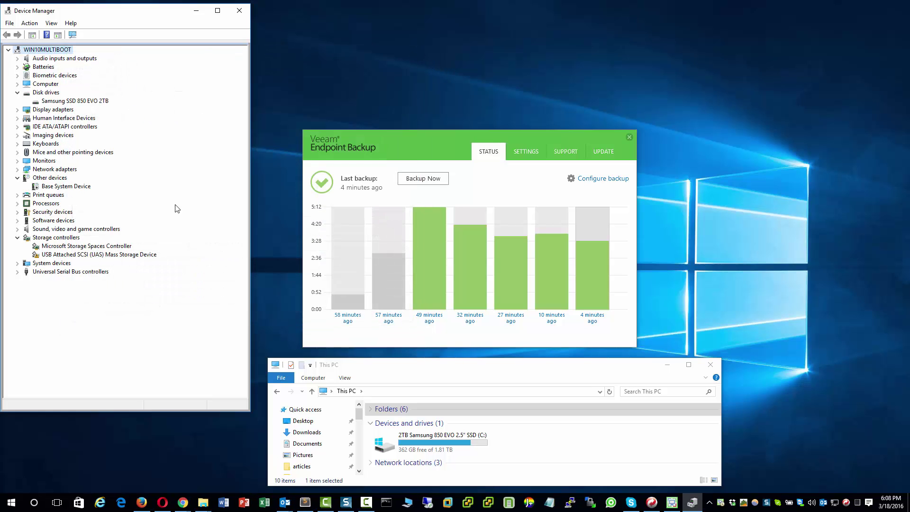